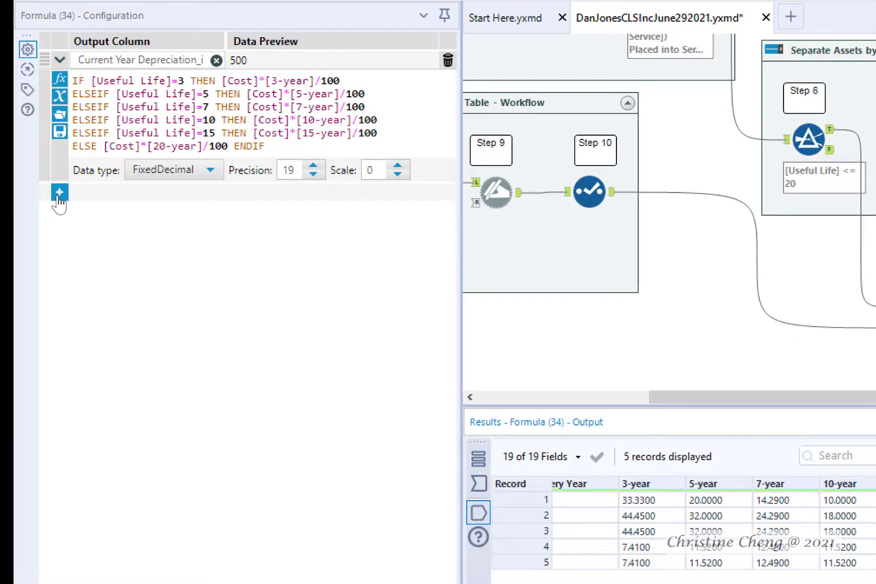
Add a formula row for a new Current Year Depreciation column and expand the Conditional functions
{"action": "left_click", "coordinate": [59, 195]}
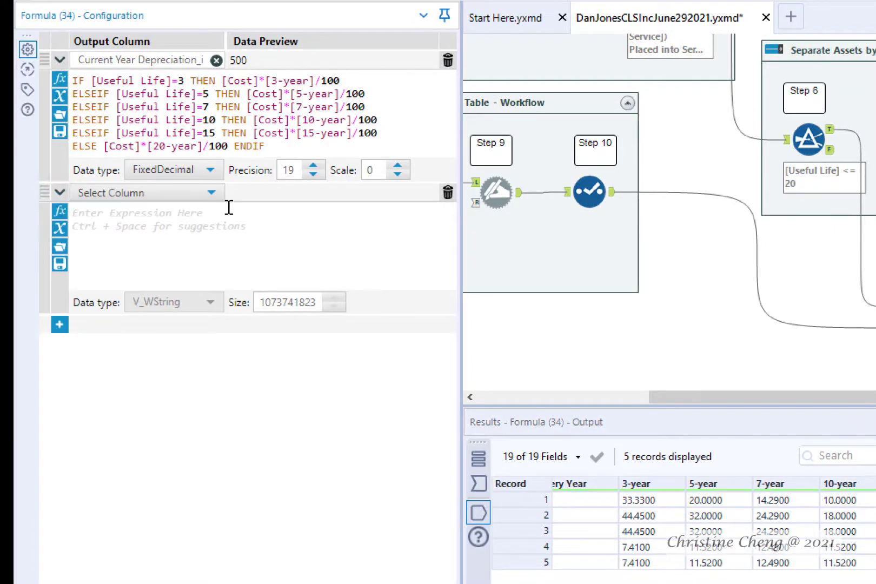
{"action": "left_click", "coordinate": [211, 193]}
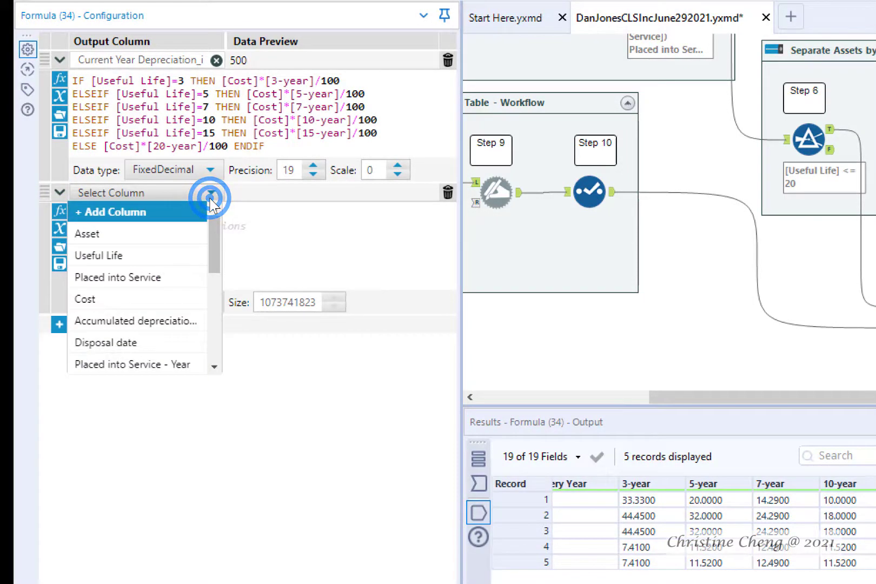
{"action": "left_click", "coordinate": [161, 212]}
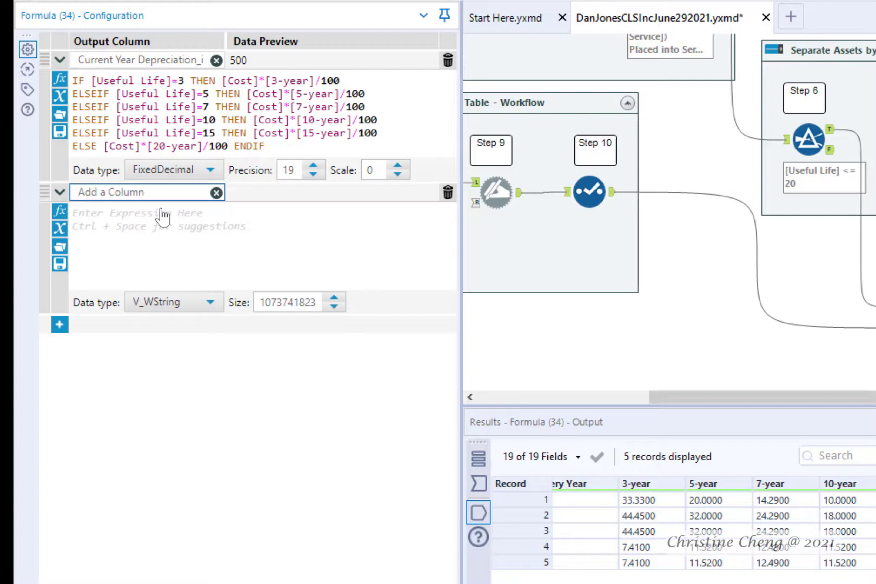
{"action": "type", "text": "Current Year Depreciation"}
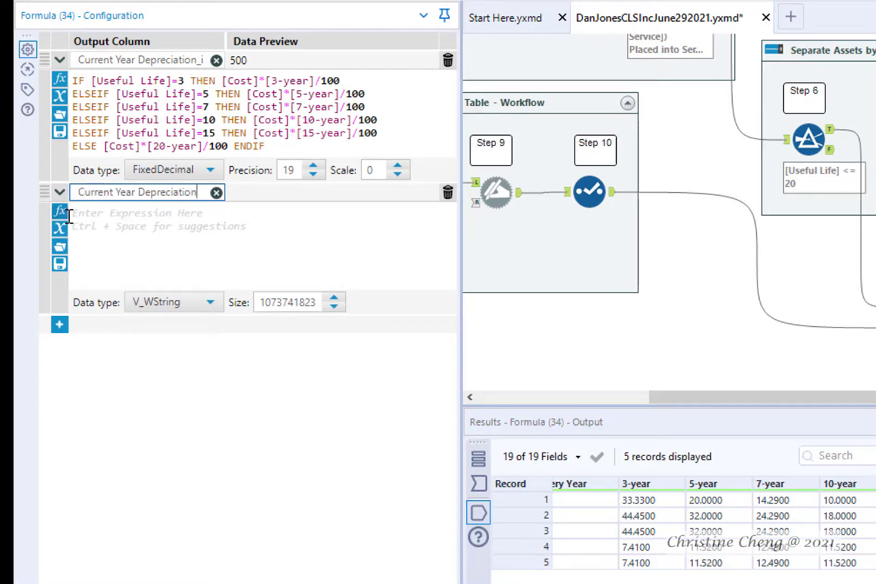
{"action": "left_click", "coordinate": [59, 212]}
{"action": "left_click", "coordinate": [79, 364]}
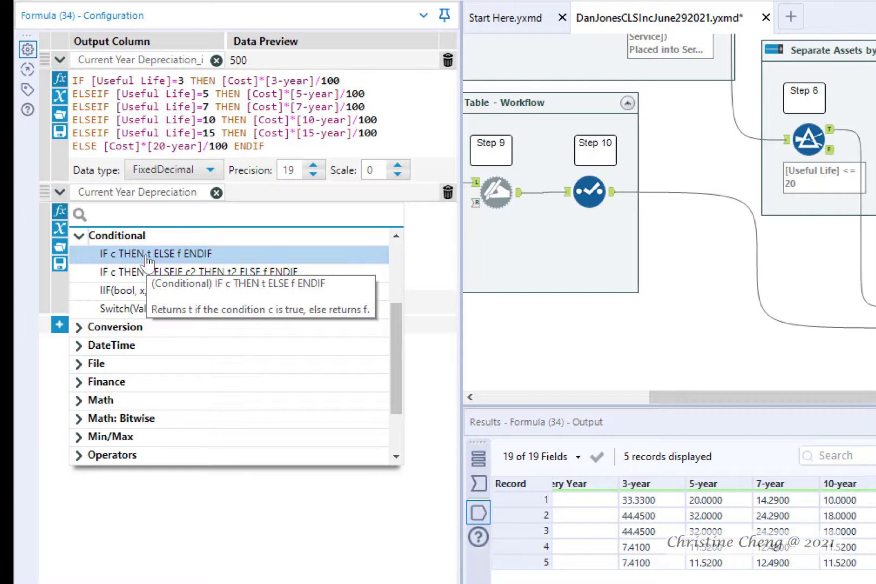
Insert an IF THEN ELSE ENDIF template with the condition [Disposal Year]=2021
{"action": "left_click", "coordinate": [147, 258]}
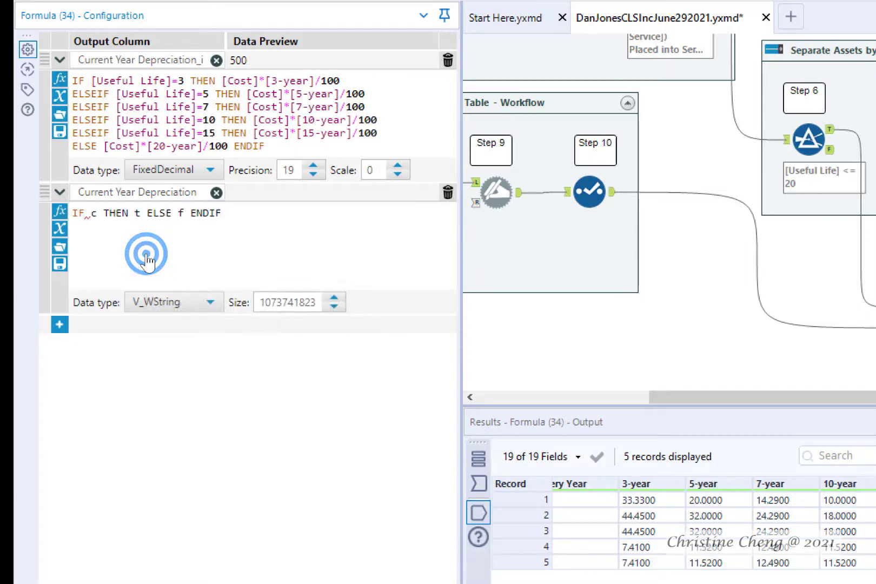
{"action": "double_click", "coordinate": [98, 213]}
{"action": "type", "text": "[s"}
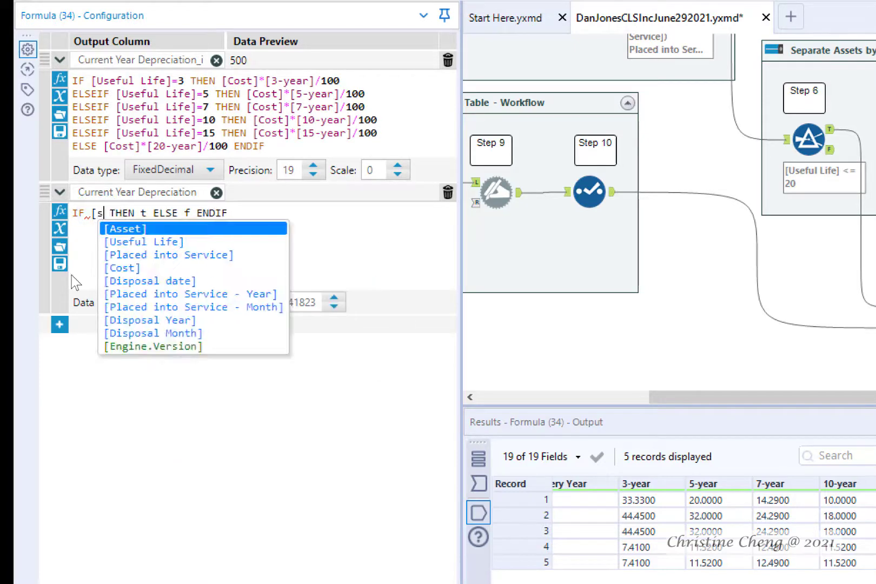
{"action": "key", "text": "BackSpace"}
{"action": "type", "text": "di"}
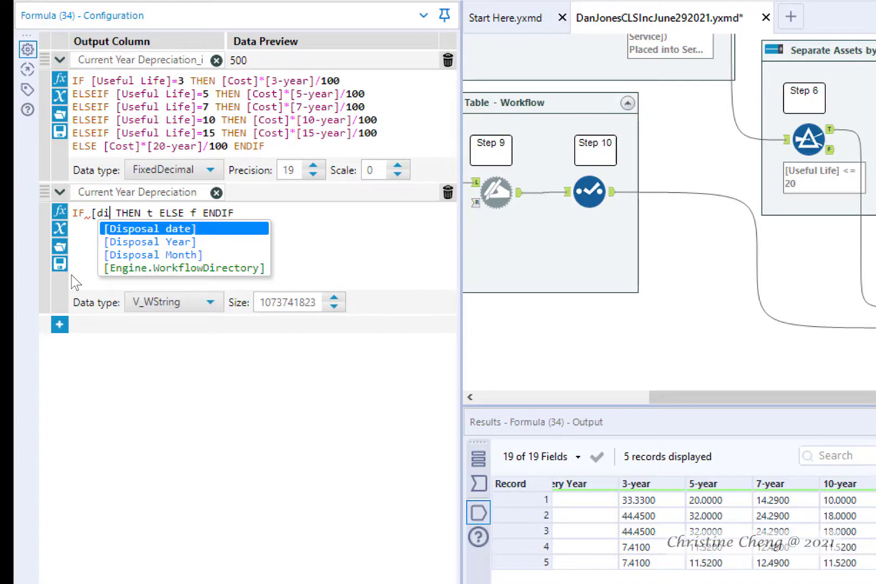
{"action": "key", "text": "Down"}
{"action": "key", "text": "Return"}
{"action": "type", "text": "=2021"}
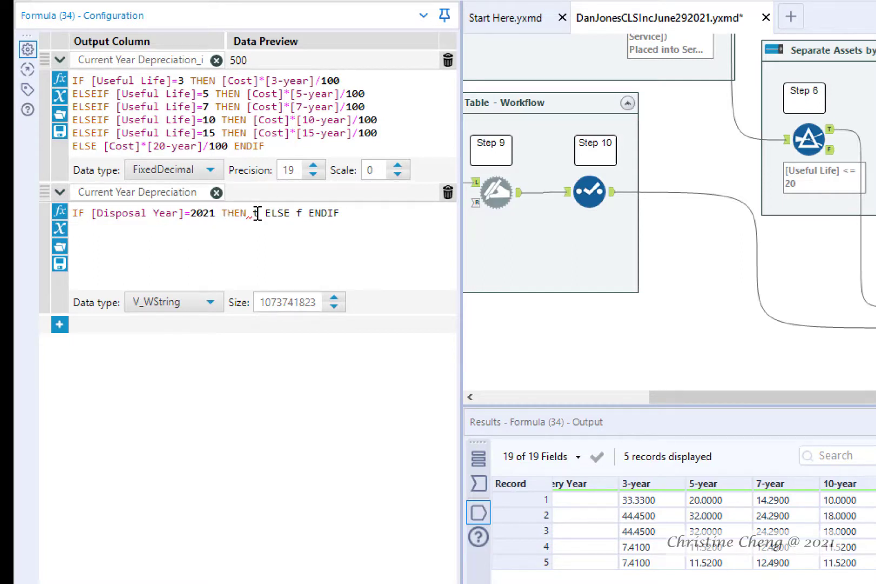
Make the true result [Current Year Depreciation_i]*.5 and the else result [Current Year Depreciation_i]
{"action": "double_click", "coordinate": [257, 213]}
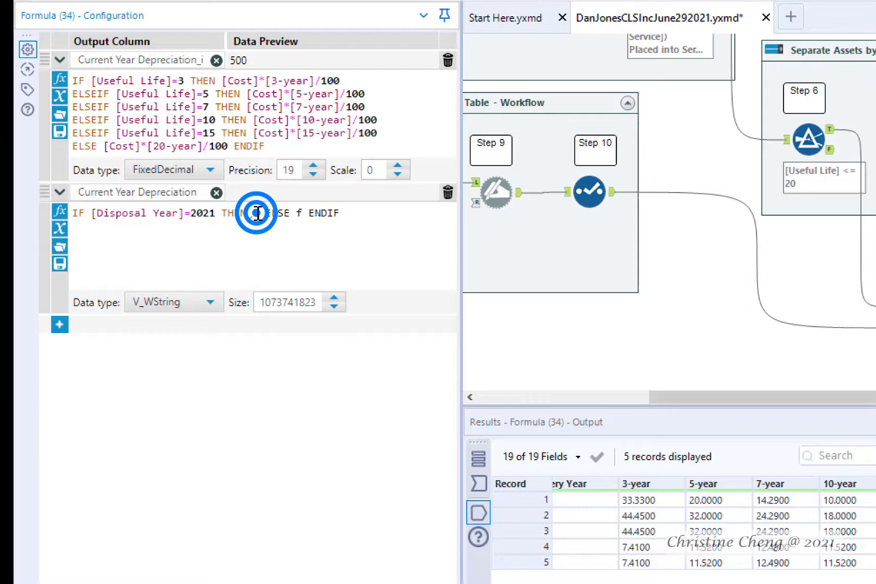
{"action": "type", "text": "["}
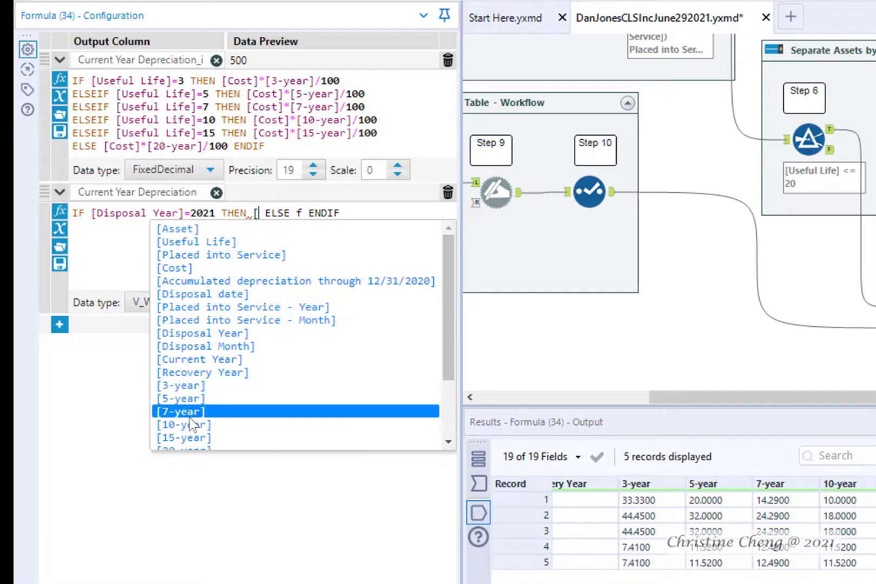
{"action": "type", "text": "cur"}
{"action": "key", "text": "Down"}
{"action": "key", "text": "Return"}
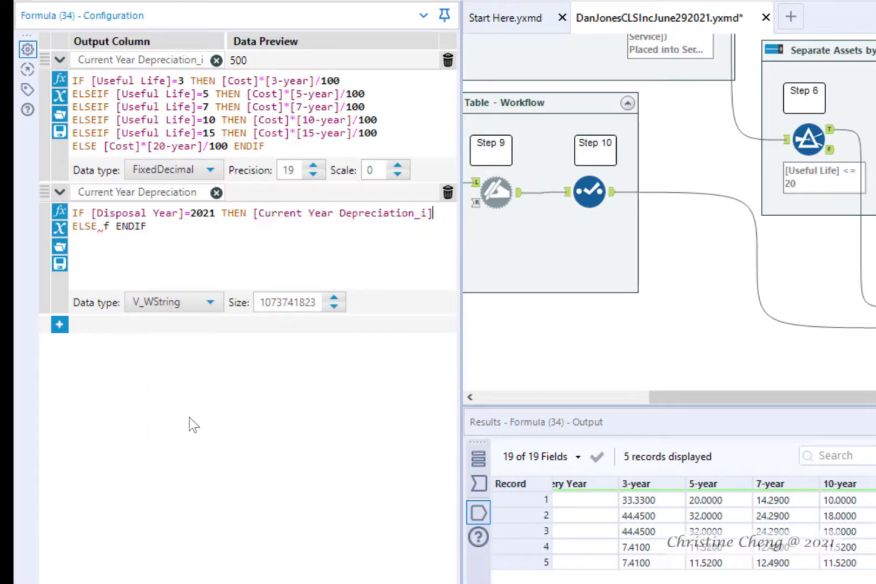
{"action": "type", "text": "*.5"}
{"action": "double_click", "coordinate": [106, 226]}
{"action": "type", "text": "[c"}
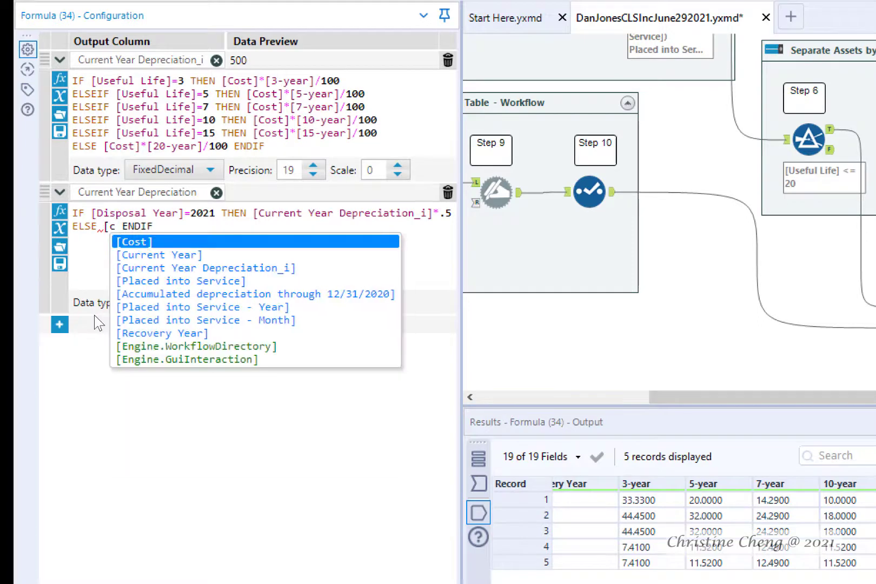
{"action": "key", "text": "Down"}
{"action": "key", "text": "Down"}
{"action": "key", "text": "Return"}
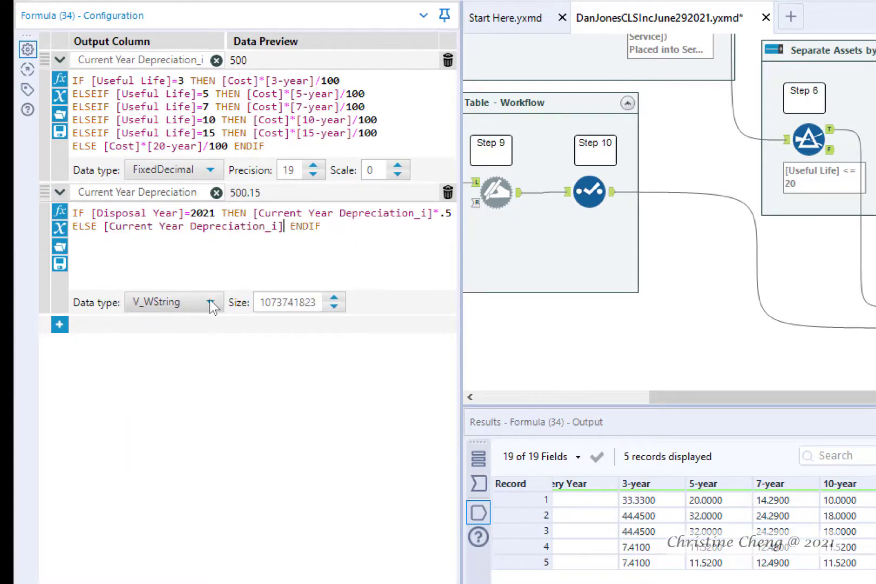
Set Current Year Depreciation's data type to FixedDecimal with scale 0
{"action": "left_click", "coordinate": [211, 303]}
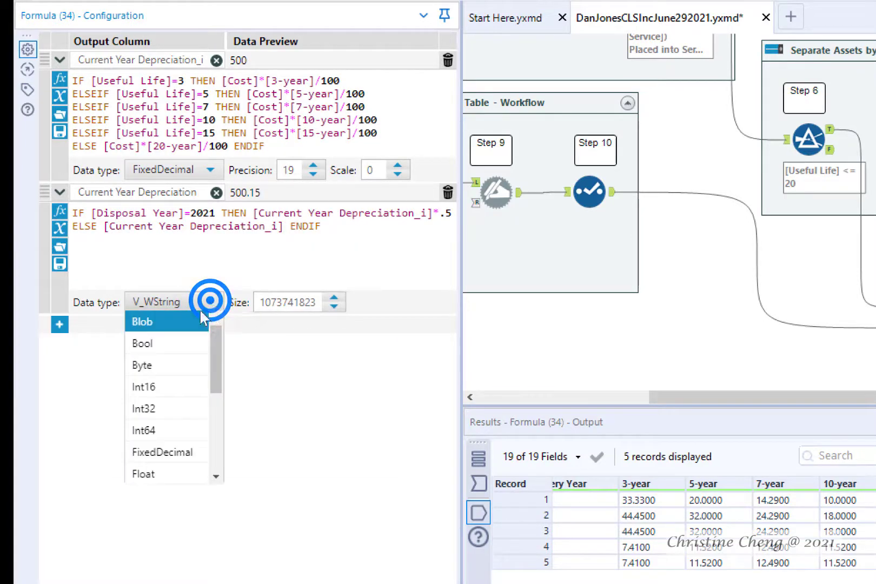
{"action": "left_click", "coordinate": [165, 453]}
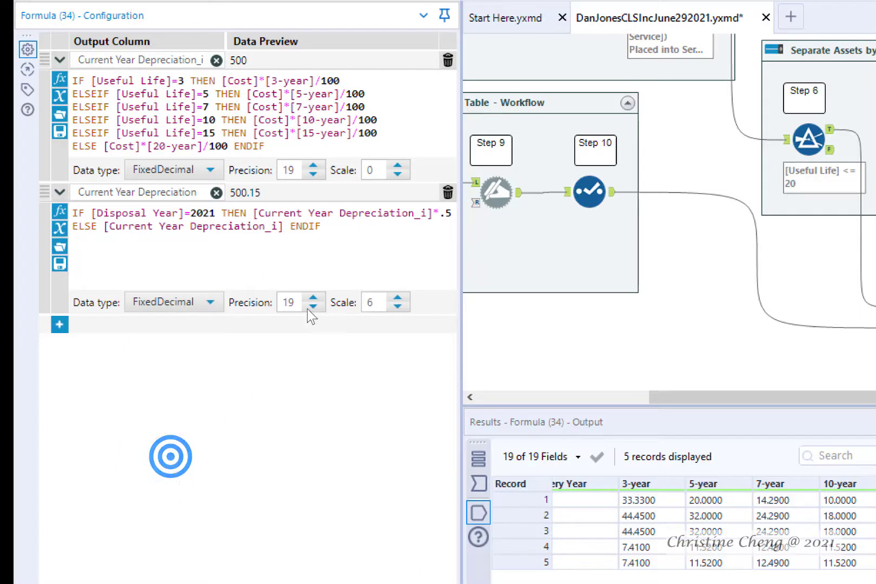
{"action": "double_click", "coordinate": [372, 303]}
{"action": "type", "text": "0"}
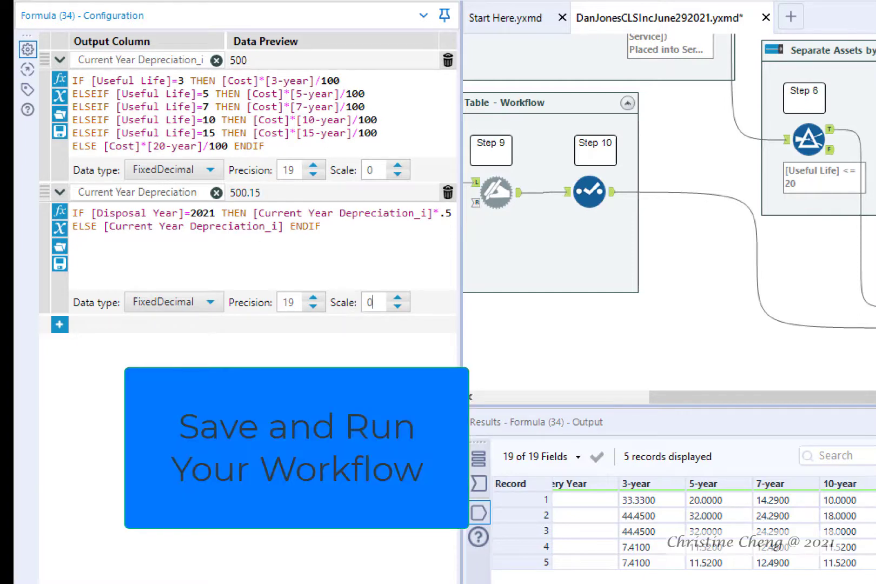
Save and run the workflow, then dismiss the finished message (10 warnings, no errors)
{"action": "key", "text": "ctrl+s"}
{"action": "key", "text": "ctrl+r"}
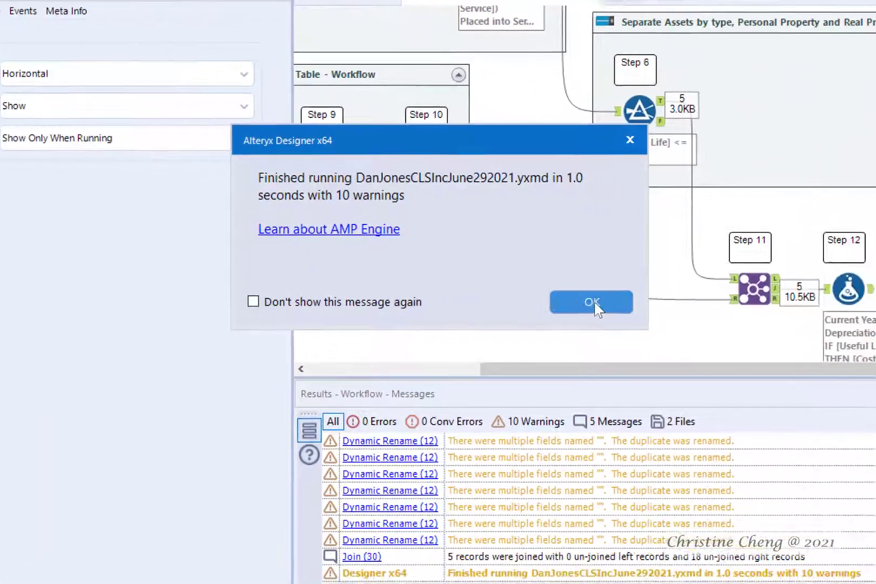
{"action": "left_click", "coordinate": [593, 302]}
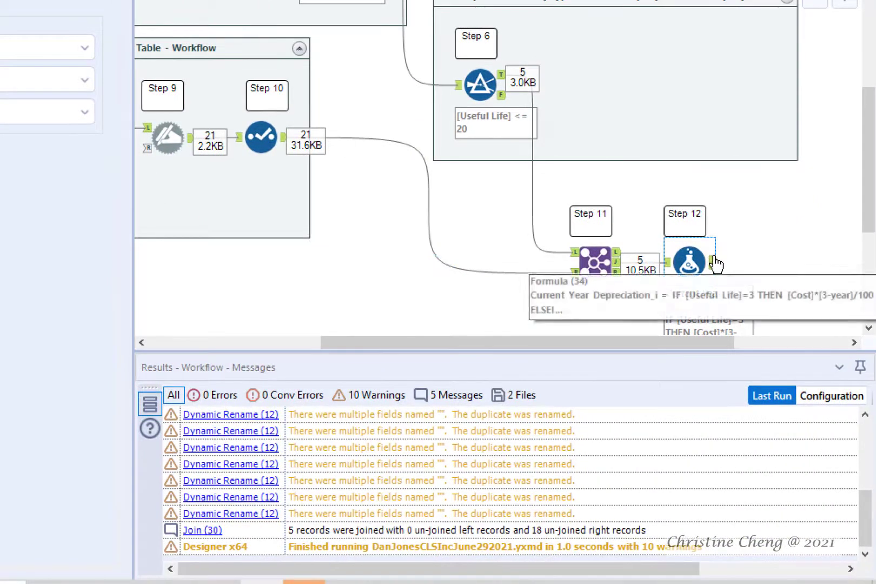
Select the Formula tool to show its output of 5 records across 20 fields
{"action": "left_click", "coordinate": [691, 261]}
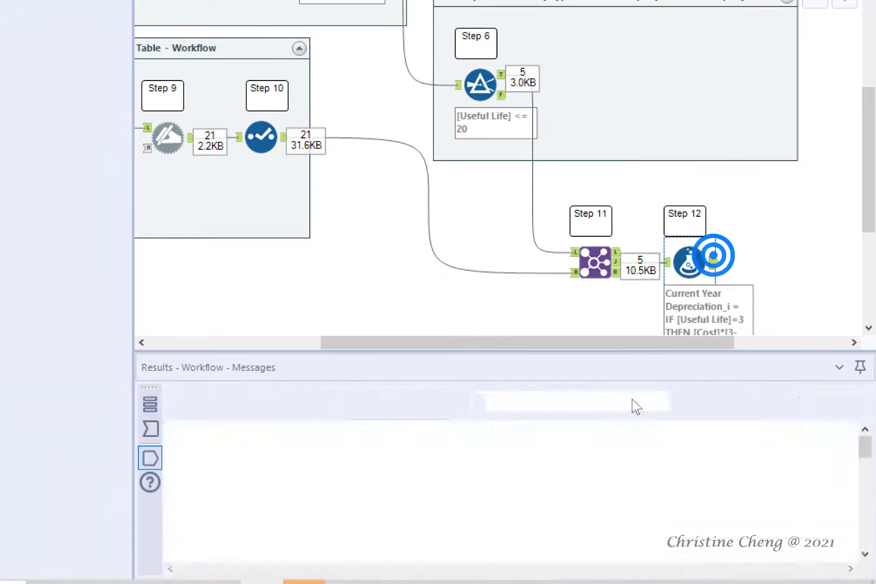
{"action": "left_click_drag", "start_coordinate": [338, 569], "coordinate": [818, 569]}
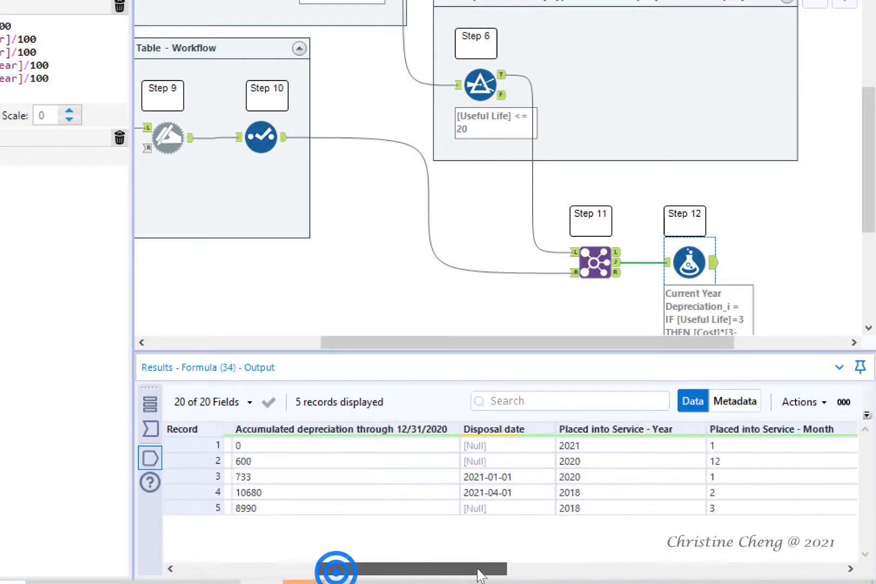